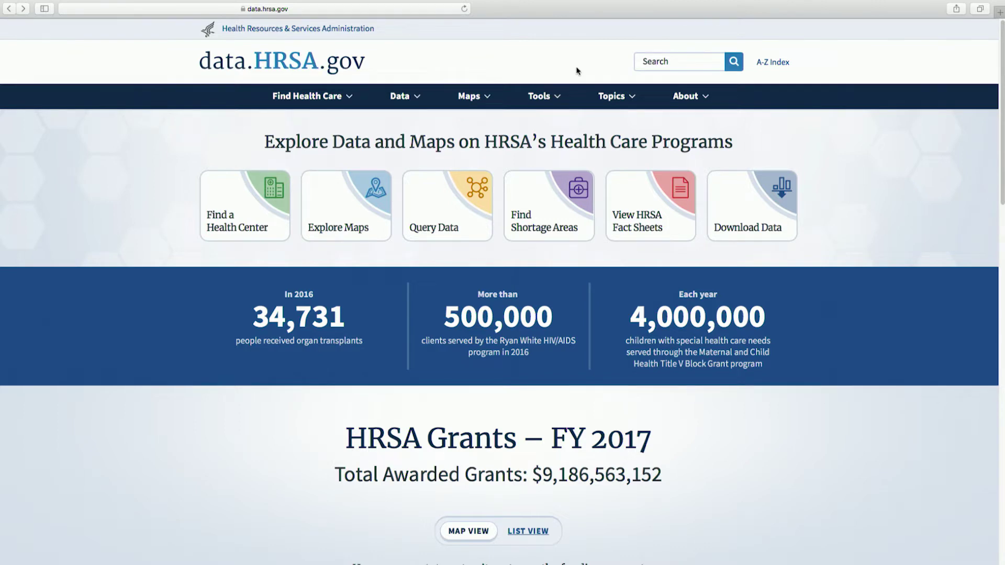
Step: Open the Tools menu on data.HRSA.gov to list the data tools
click(553, 94)
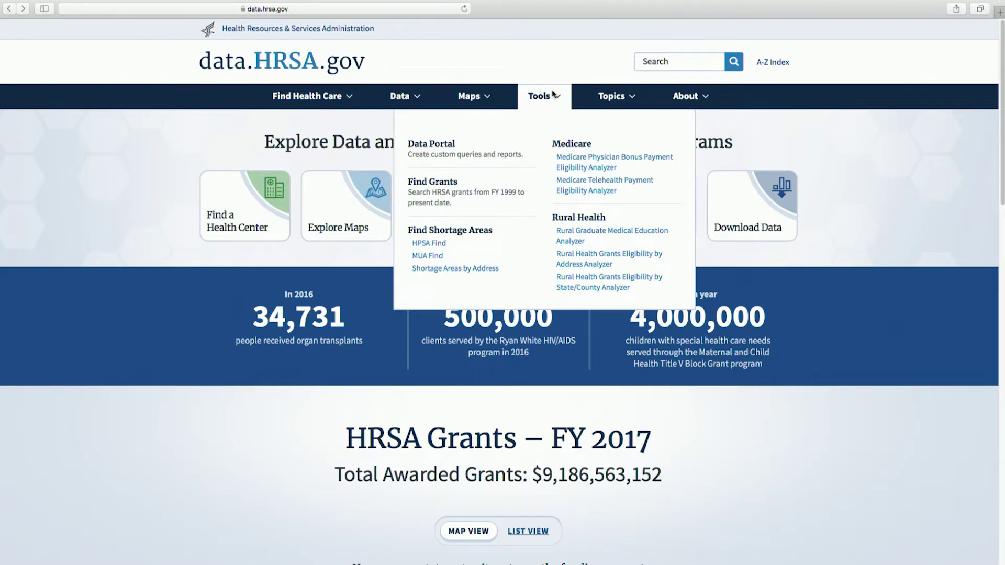
Step: In HPSA Find, search California with all counties and Primary Care as the only discipline
click(444, 250)
click(173, 374)
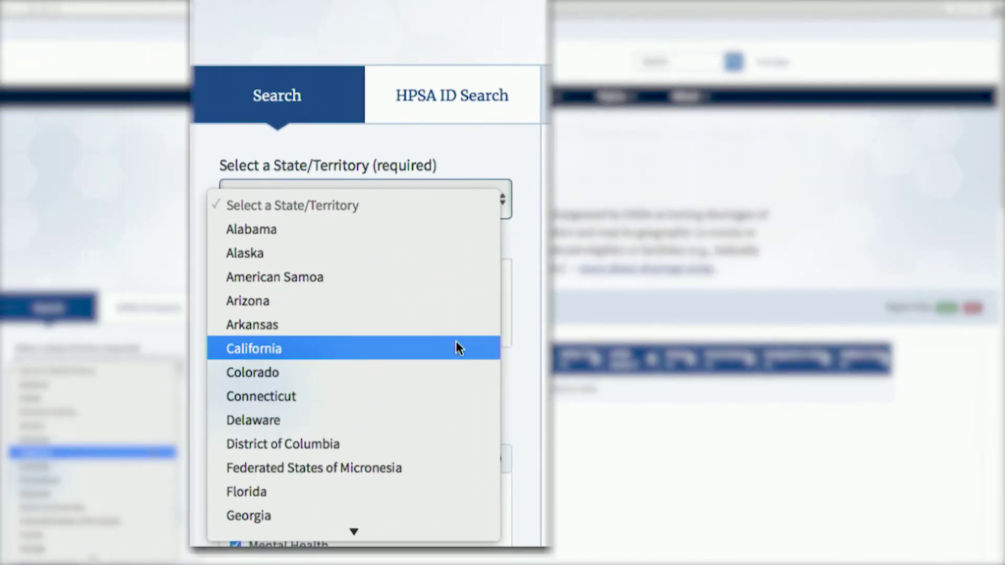
click(146, 453)
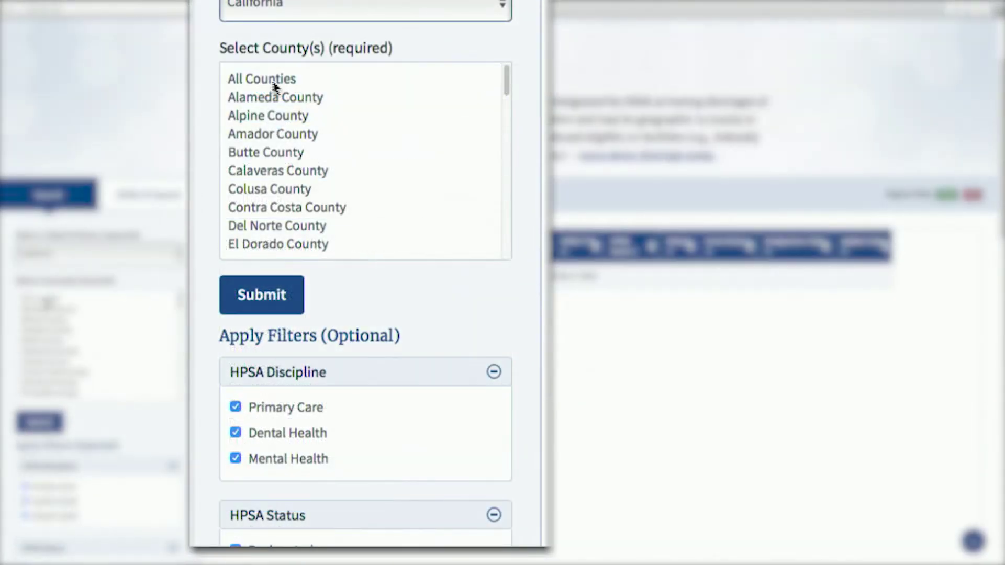
click(273, 80)
click(235, 433)
click(235, 458)
Step: Exclude population and geographic HPSAs, keep rural areas scoring 15+, submit, and sort by HPSA Score
scroll(533, 328, down, 5)
scroll(533, 328, down, 5)
click(236, 145)
click(255, 94)
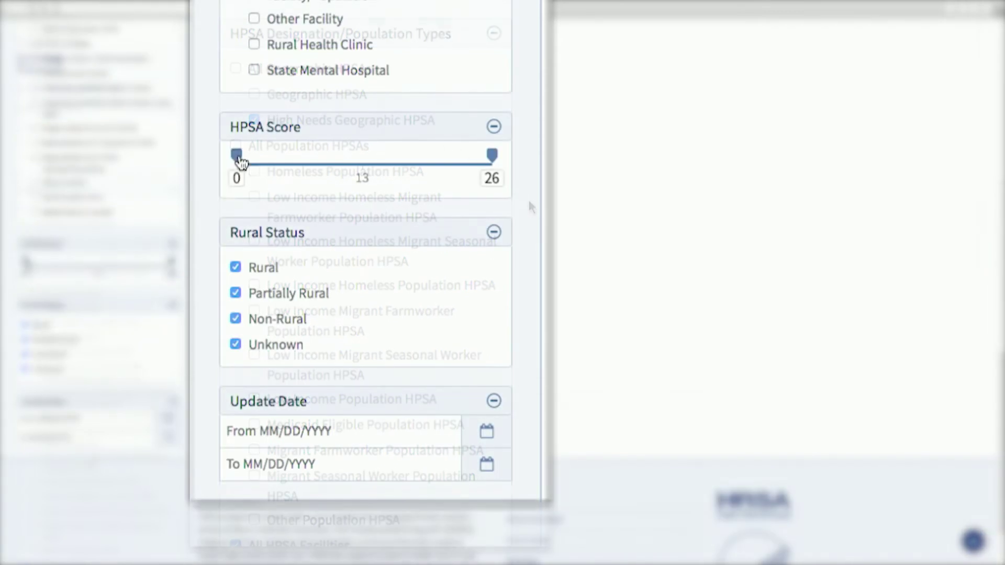
drag(236, 156, 384, 167)
click(235, 293)
click(236, 318)
click(235, 345)
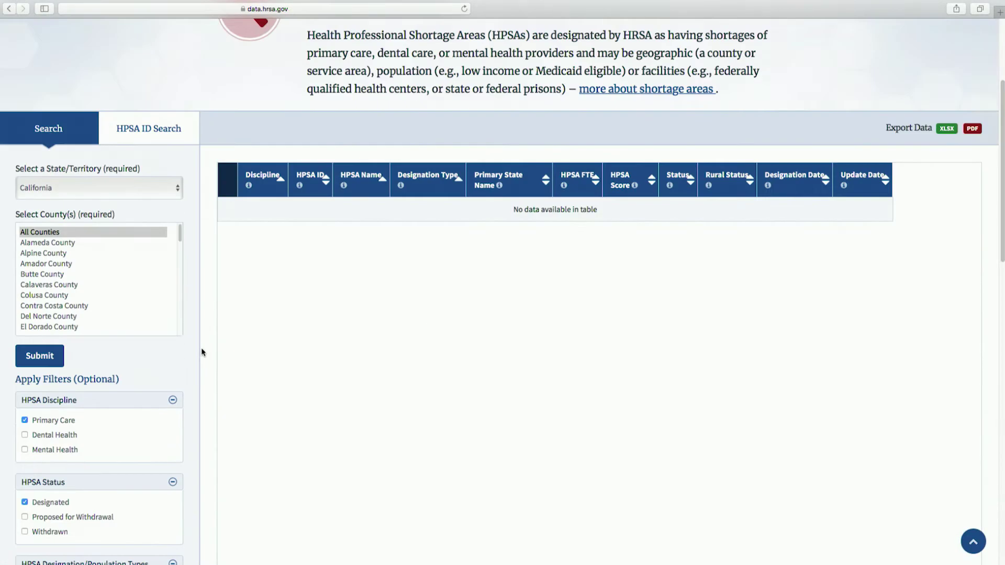
click(53, 359)
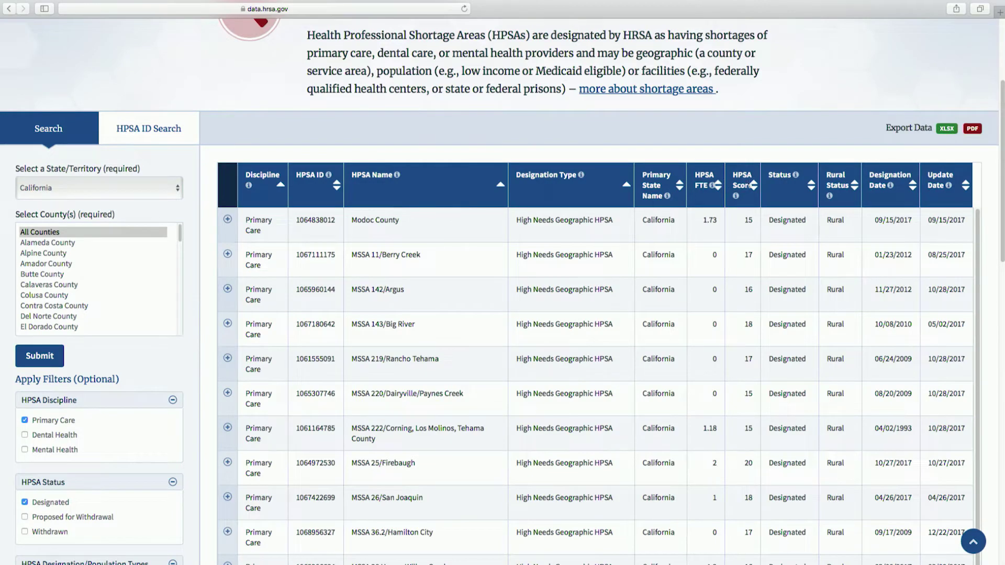
click(757, 185)
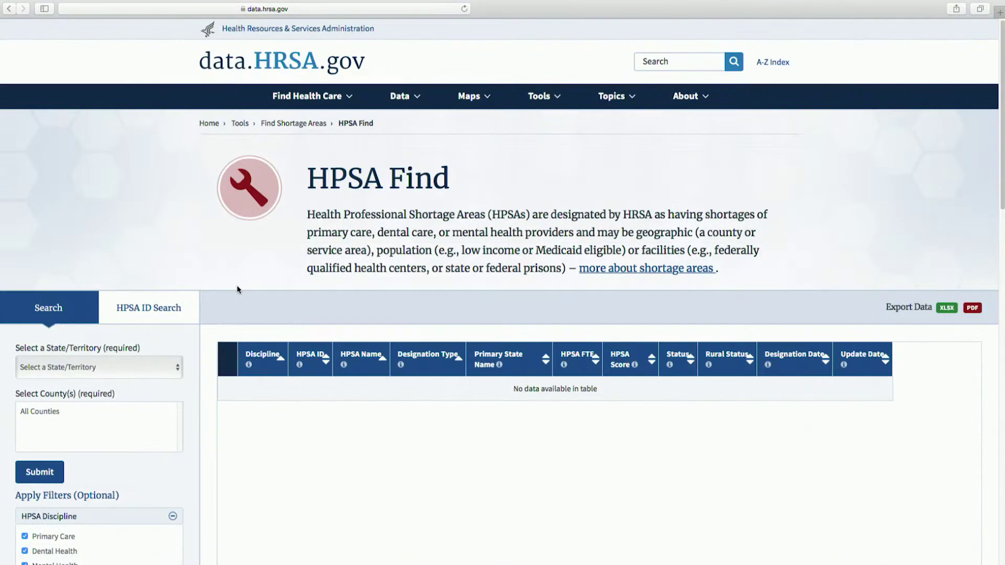
Step: Run an HPSA ID search for 10699906XT
click(166, 316)
click(140, 366)
text(10699)
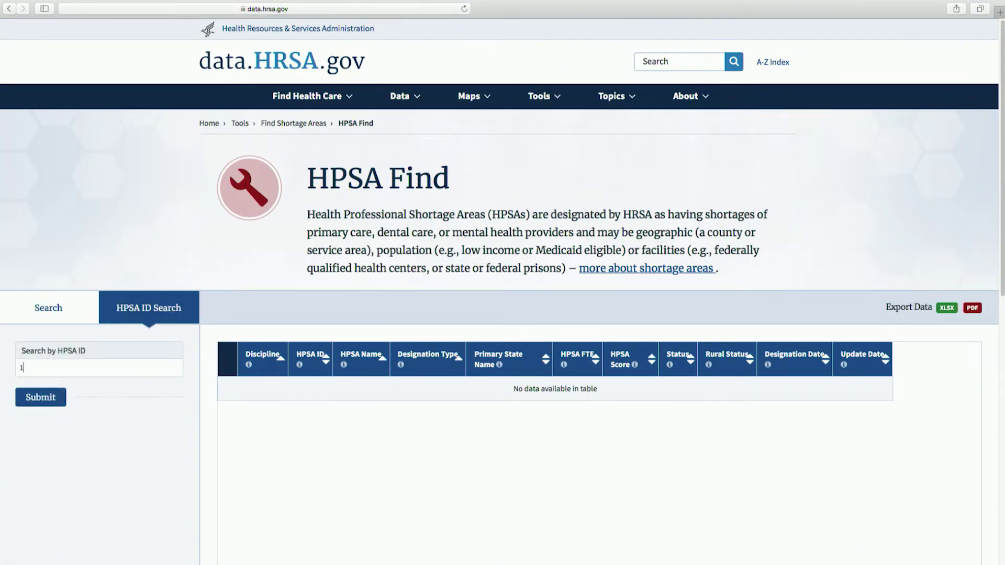
text(906XT)
click(53, 404)
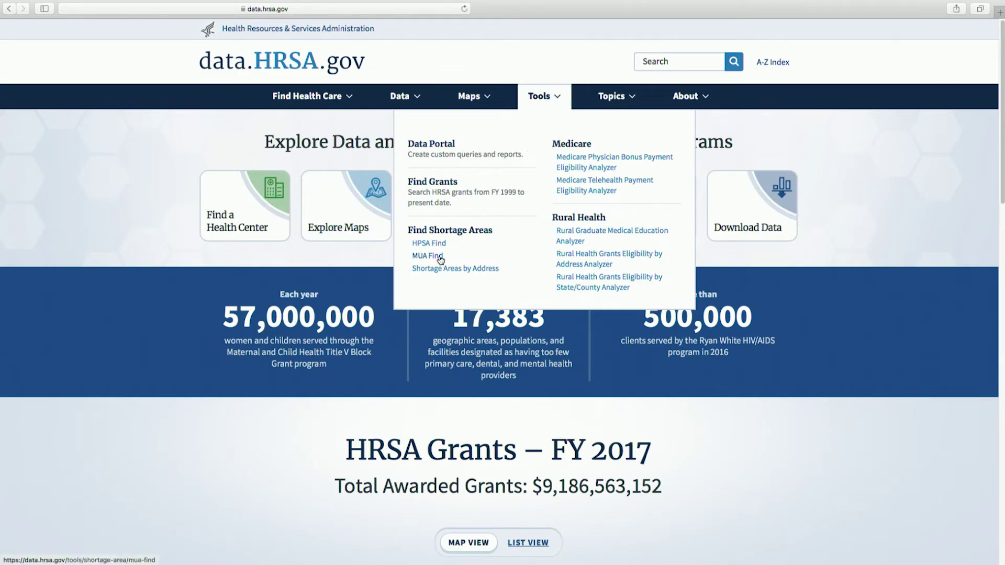
Step: In MUA Find, run an MUA ID search for 02162
click(440, 260)
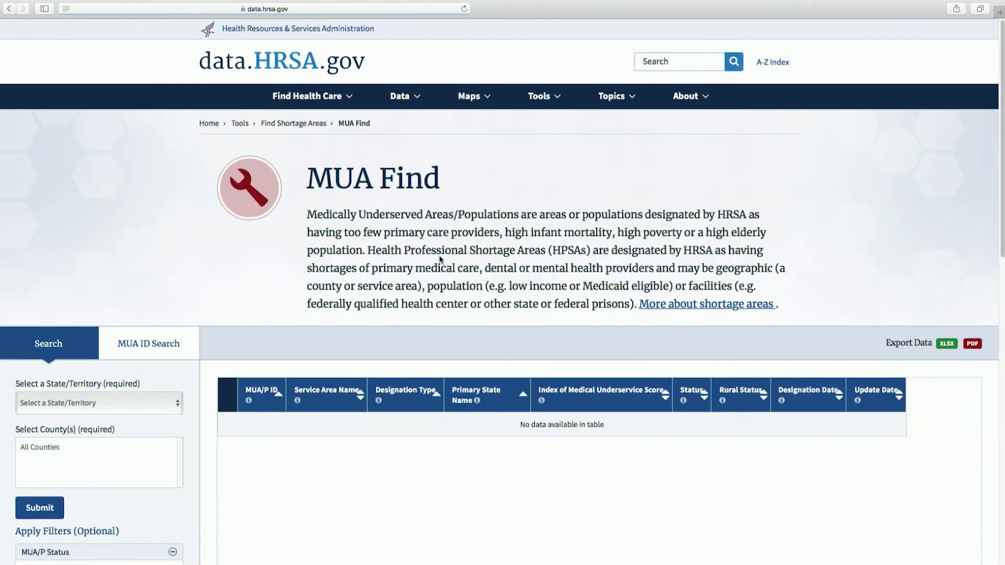
scroll(439, 260, down, 10)
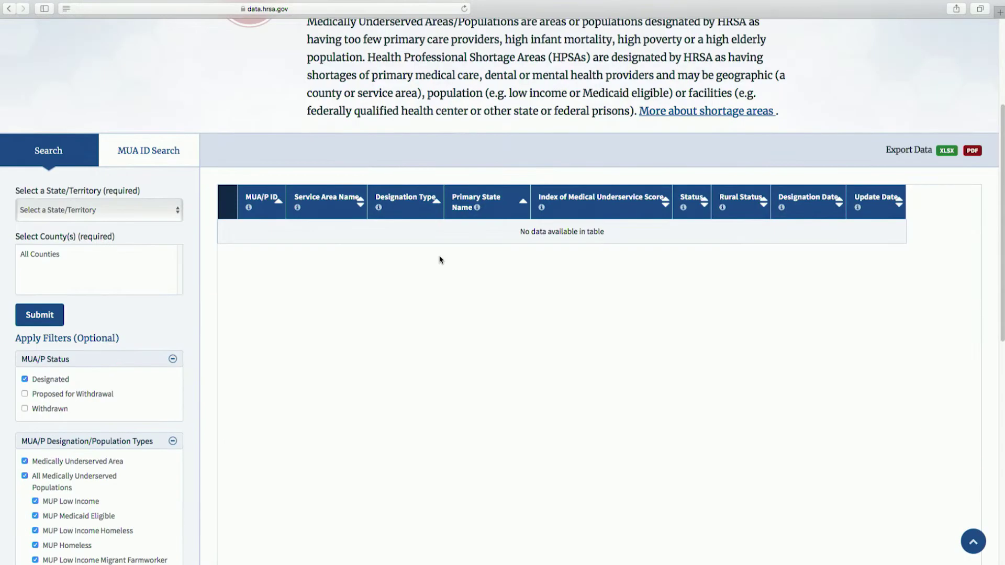
scroll(440, 259, down, 1)
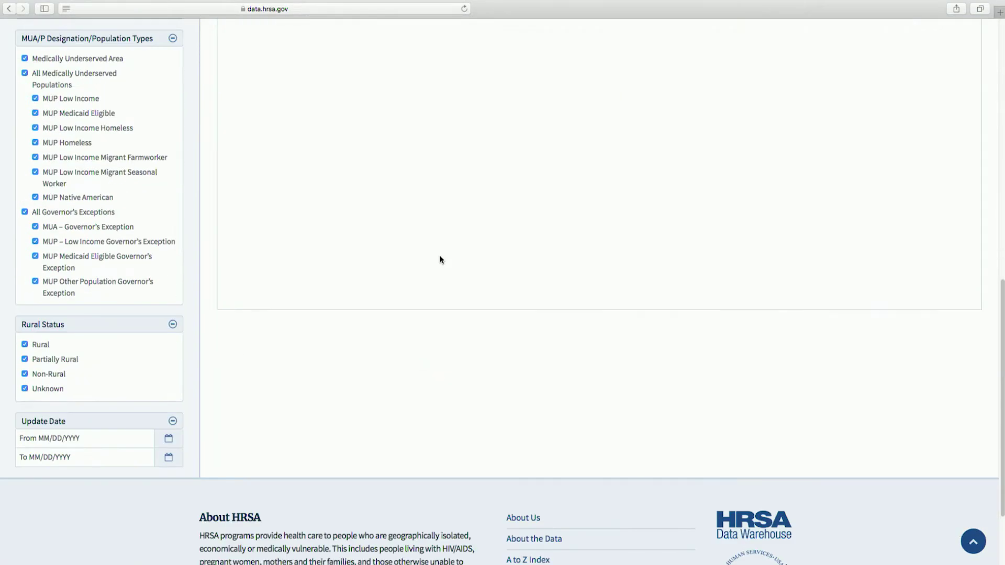
scroll(440, 261, up, 8)
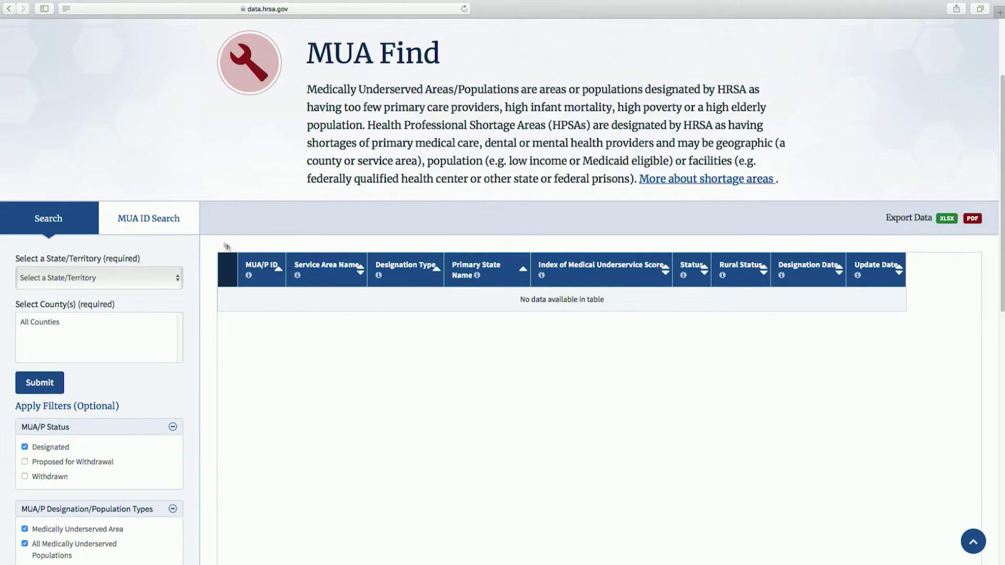
click(175, 229)
click(143, 278)
text(02162)
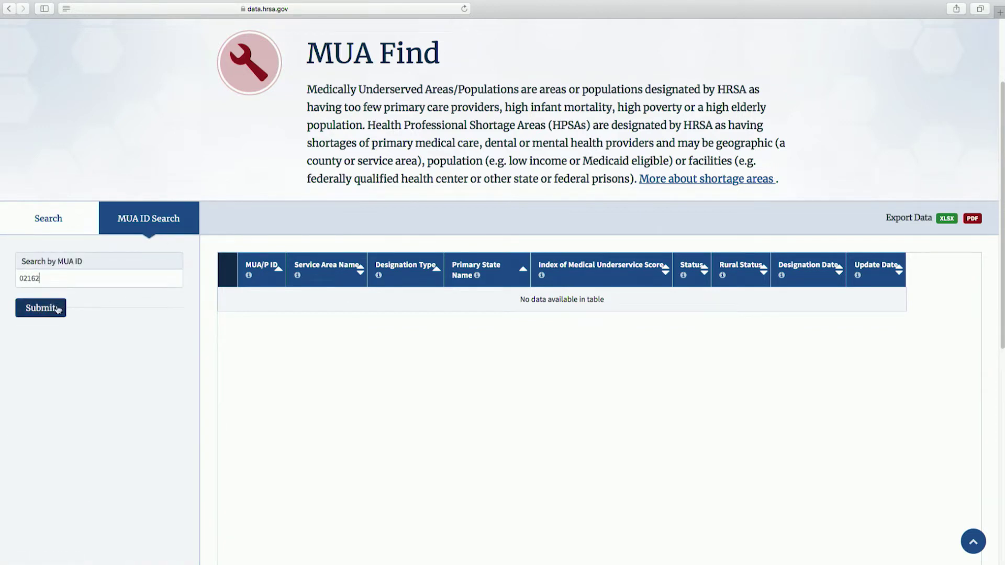
click(57, 309)
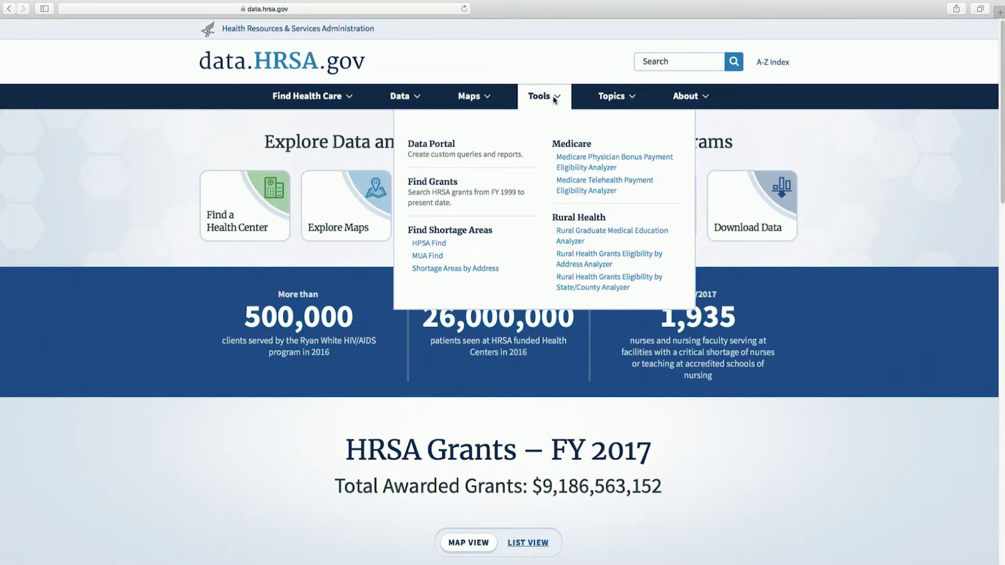
Step: Search shortage areas by address for a street address in Corozal, Puerto Rico, and review results
click(489, 272)
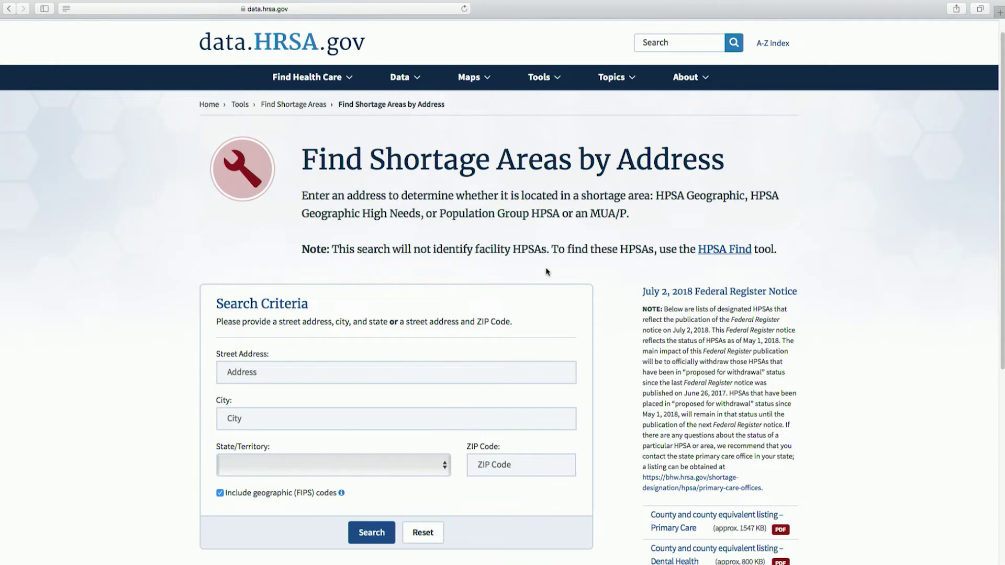
click(343, 376)
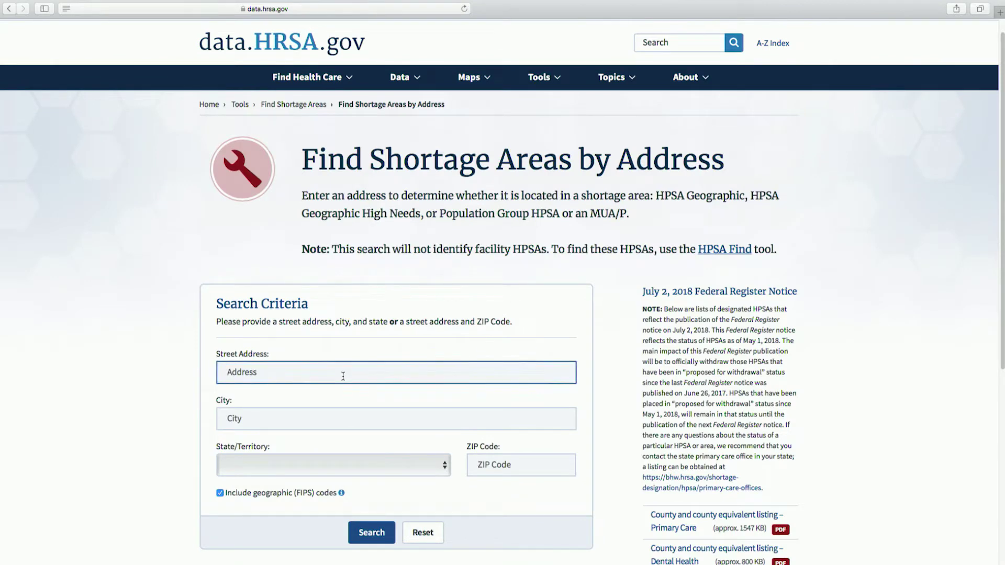
text(151 Carr 891)
key(Tab)
text(Corozal)
key(Tab)
text(Pu)
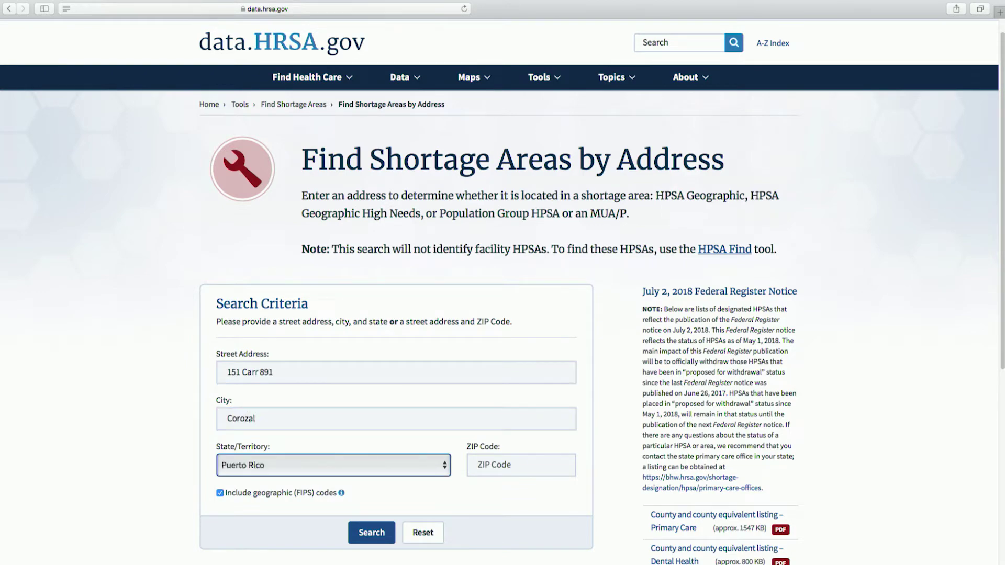
click(372, 532)
scroll(422, 482, down, 3)
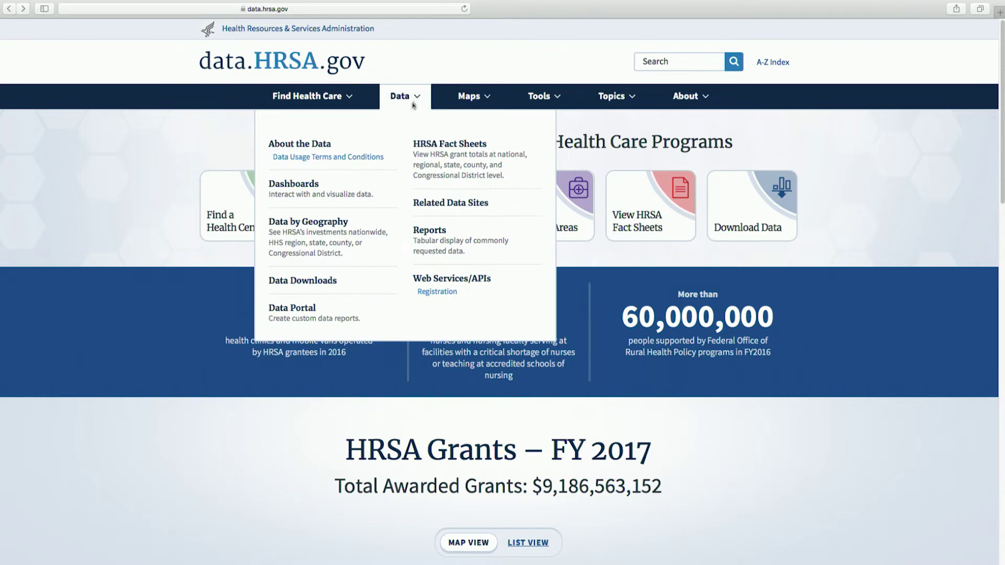
Step: From the Dashboards page, open the Health Professional Shortage Areas (HPSA) dashboard
click(316, 187)
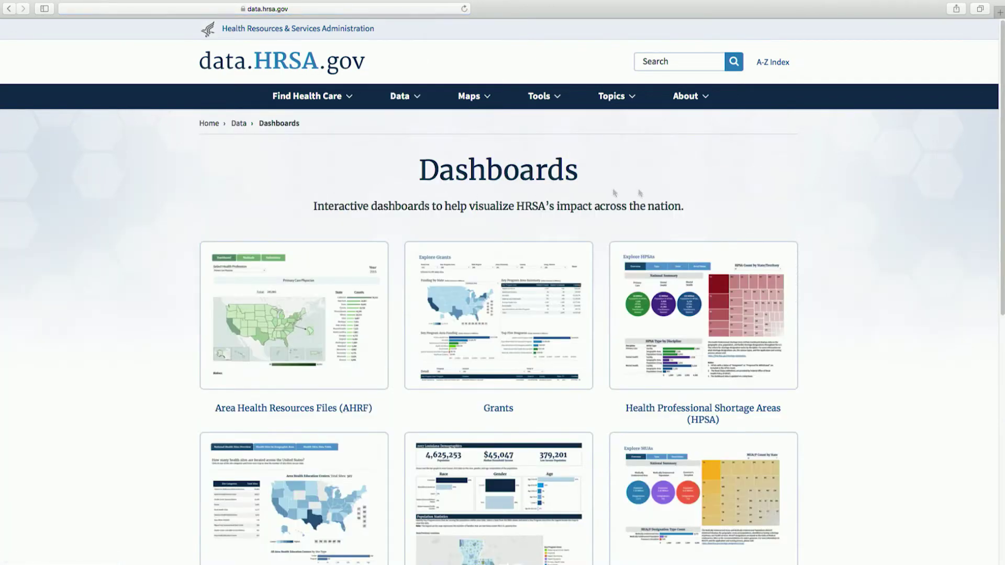
scroll(885, 195, down, 1)
scroll(885, 194, down, 4)
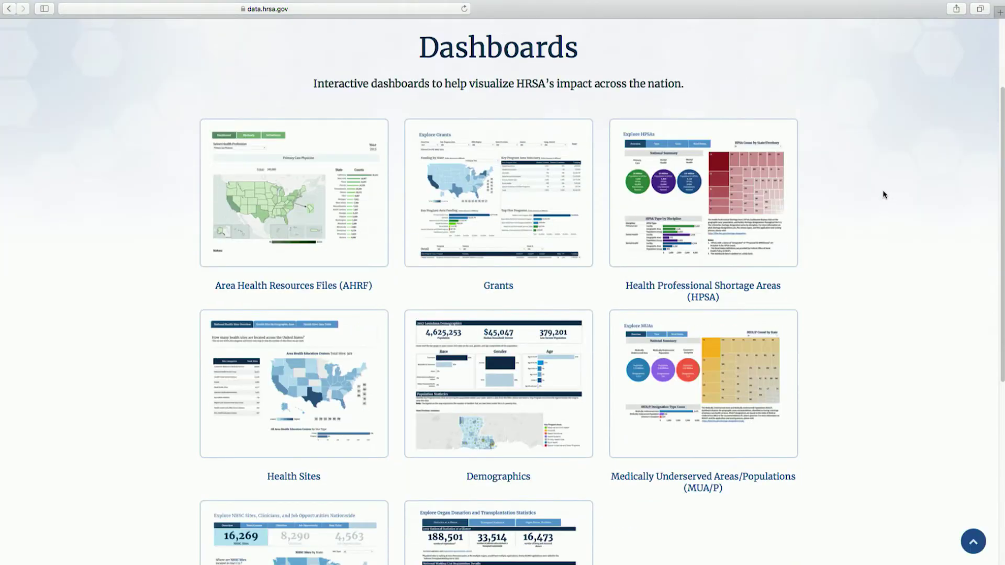
click(756, 233)
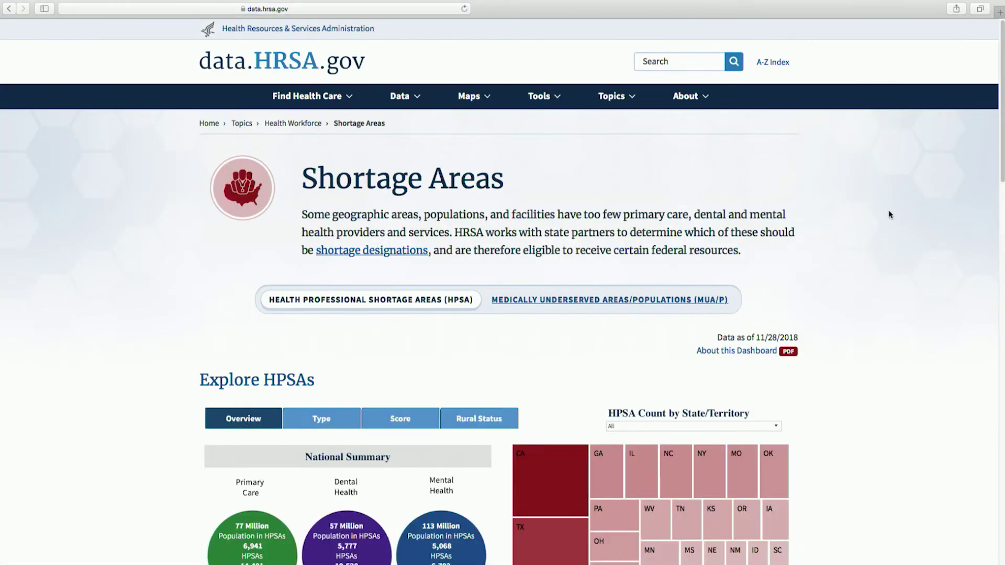
scroll(890, 214, down, 4)
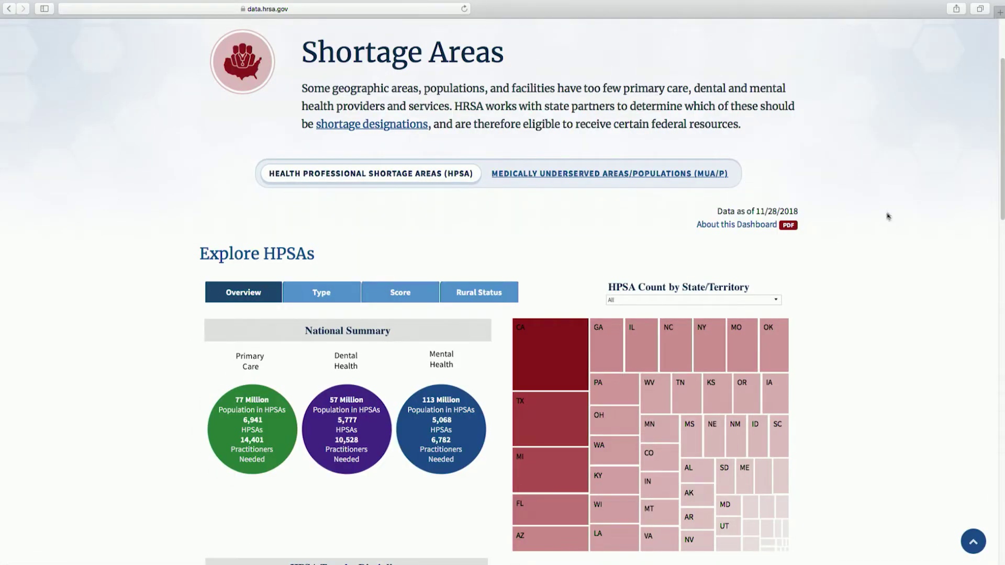
Step: Set the HPSA Count by State/Territory treemap to Mental Health, then scroll down
click(778, 301)
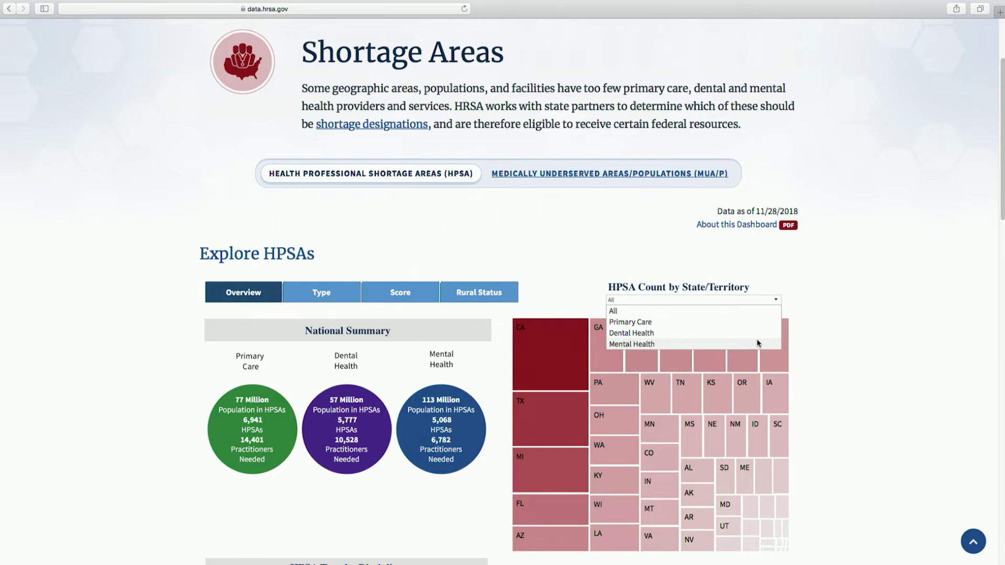
click(759, 343)
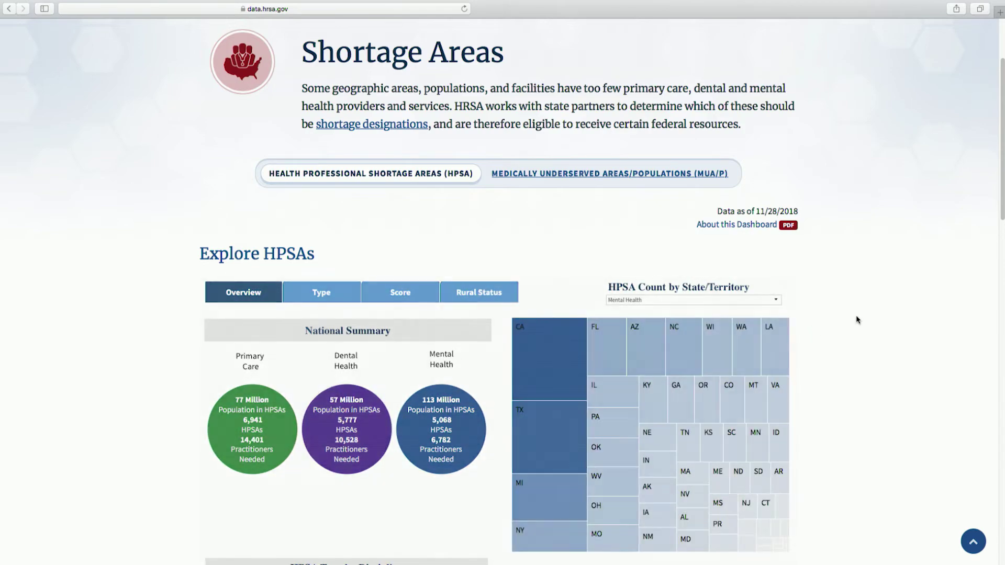
scroll(856, 319, down, 5)
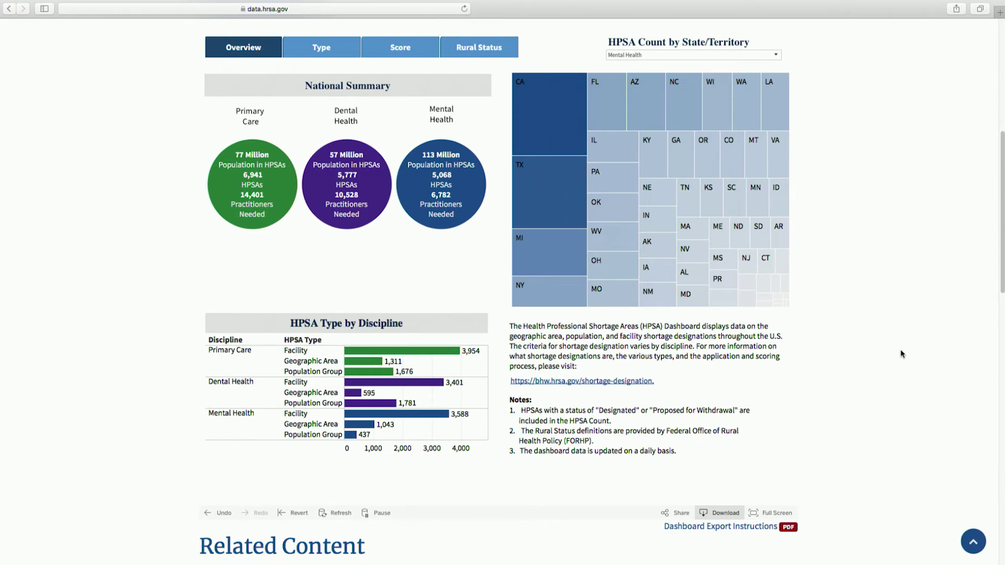
click(722, 514)
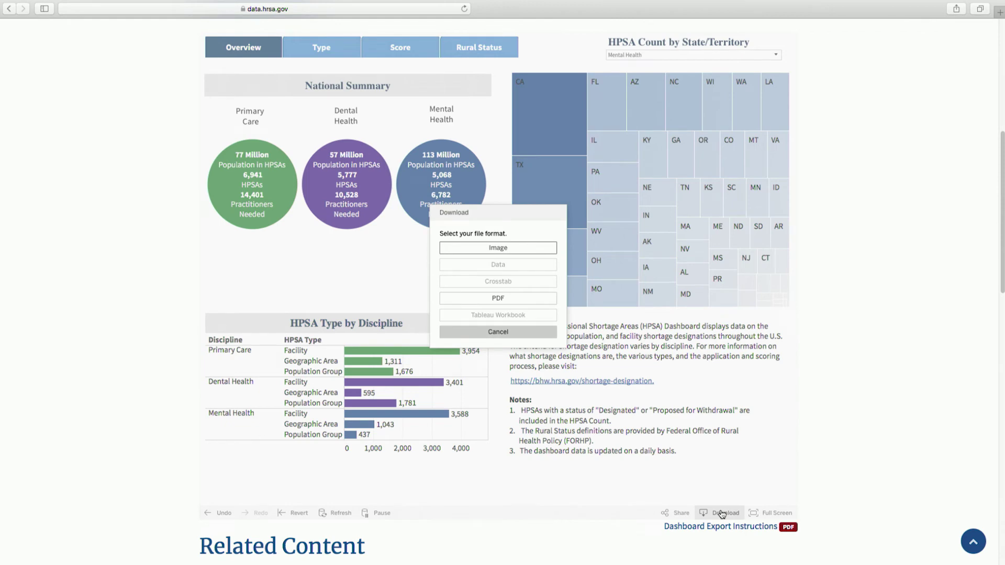
click(533, 335)
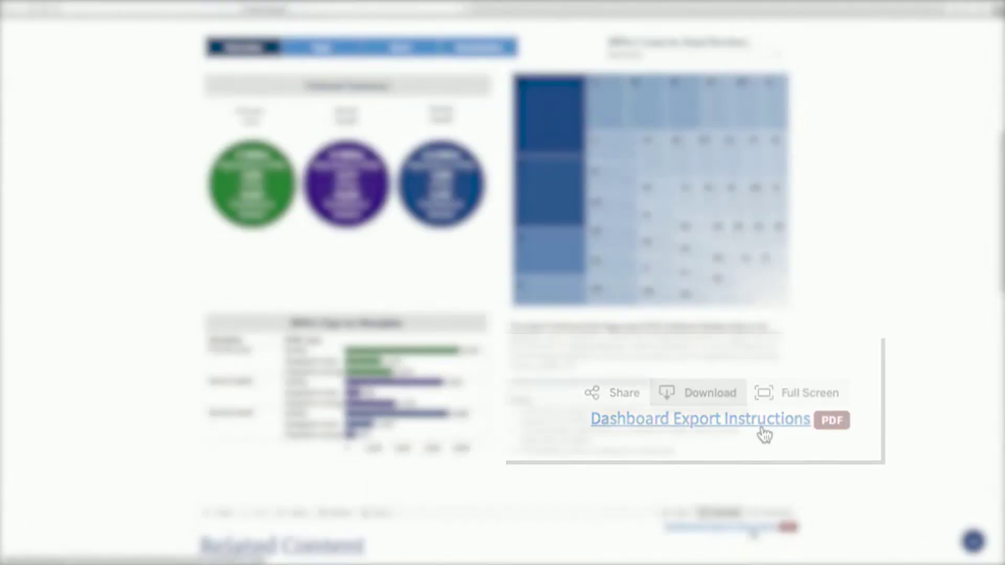
scroll(867, 456, up, 10)
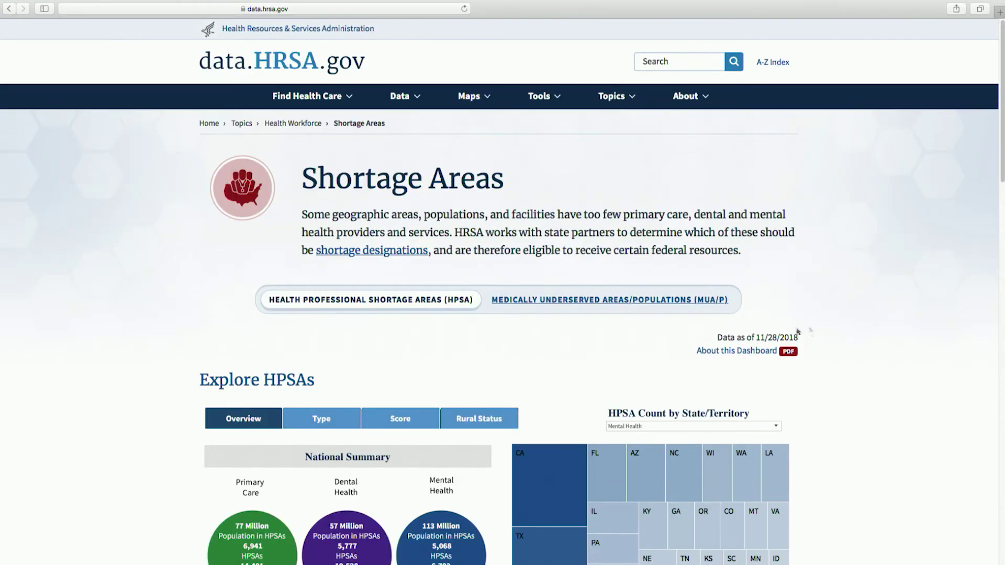
Step: Switch to the MUA/P dashboard and filter its state count treemap to Governor's Exception
click(644, 309)
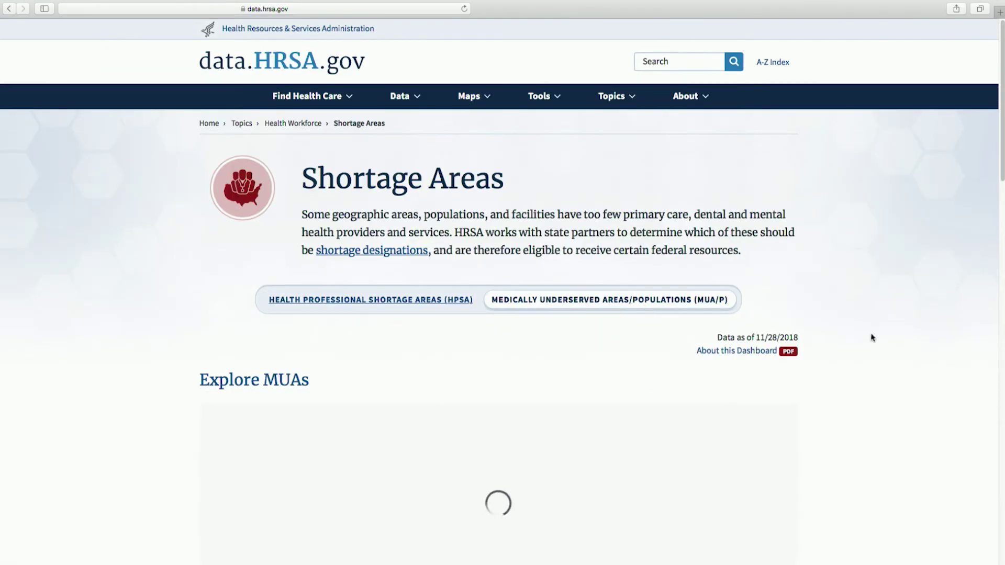
scroll(872, 335, down, 3)
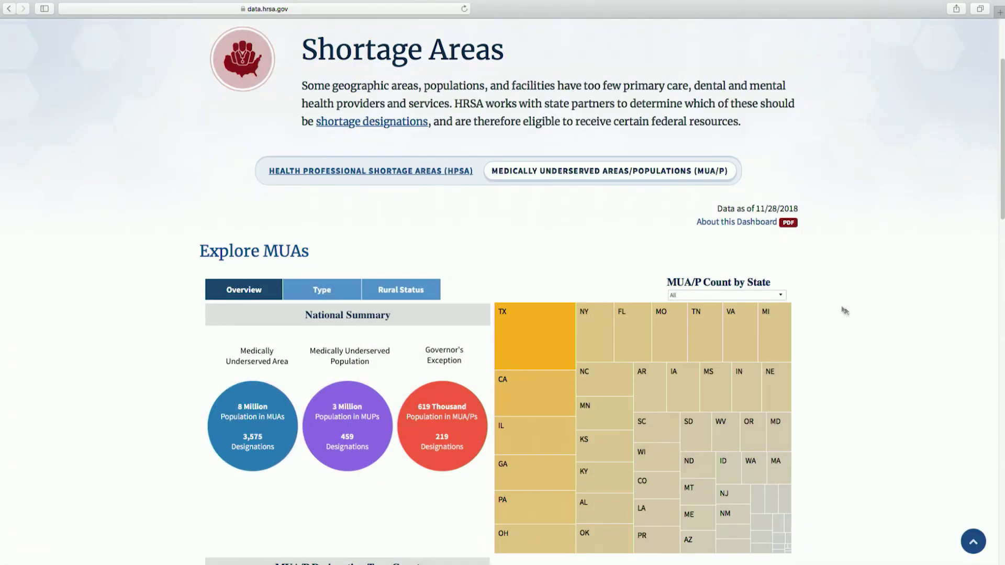
click(779, 297)
click(769, 339)
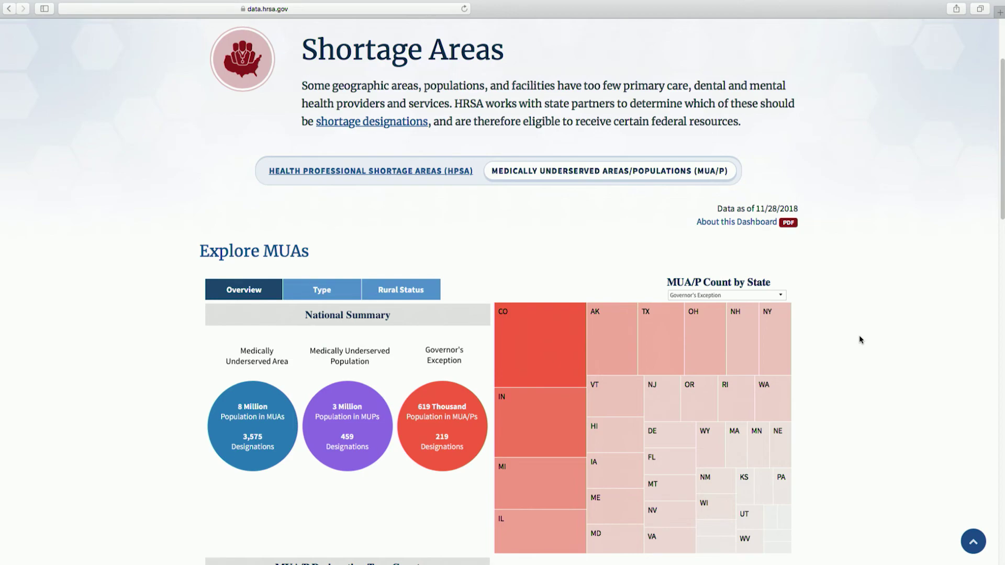
scroll(860, 340, down, 5)
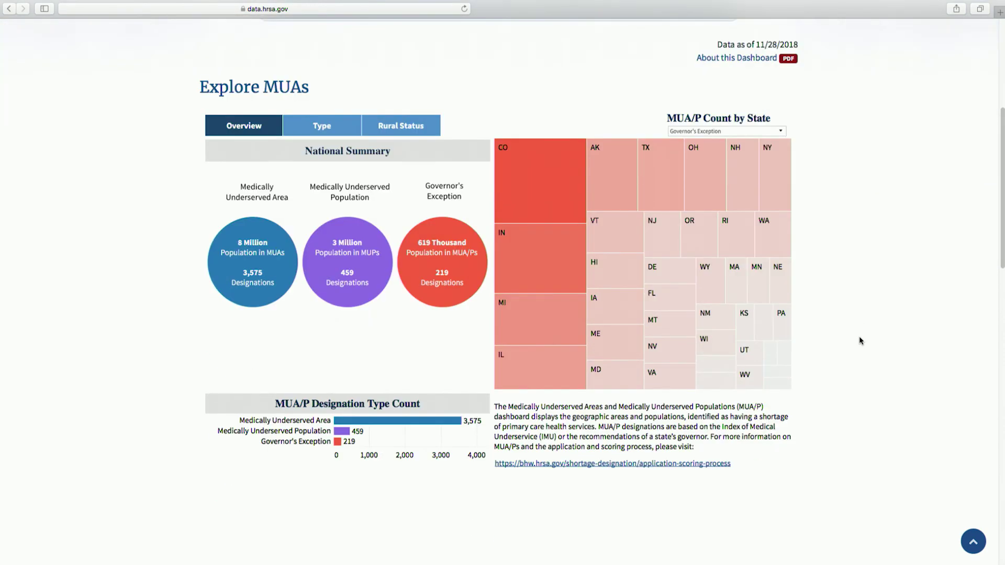